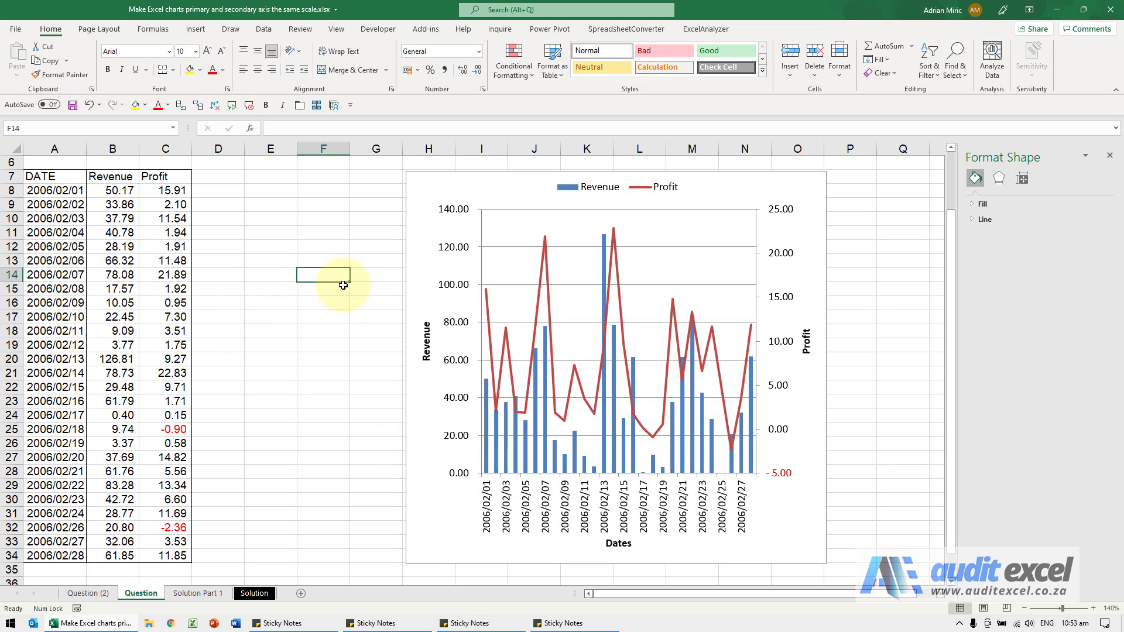
- Add the headings 'Primary Scale' in D7 and 'Secondary Scale' in E7
click(525, 183)
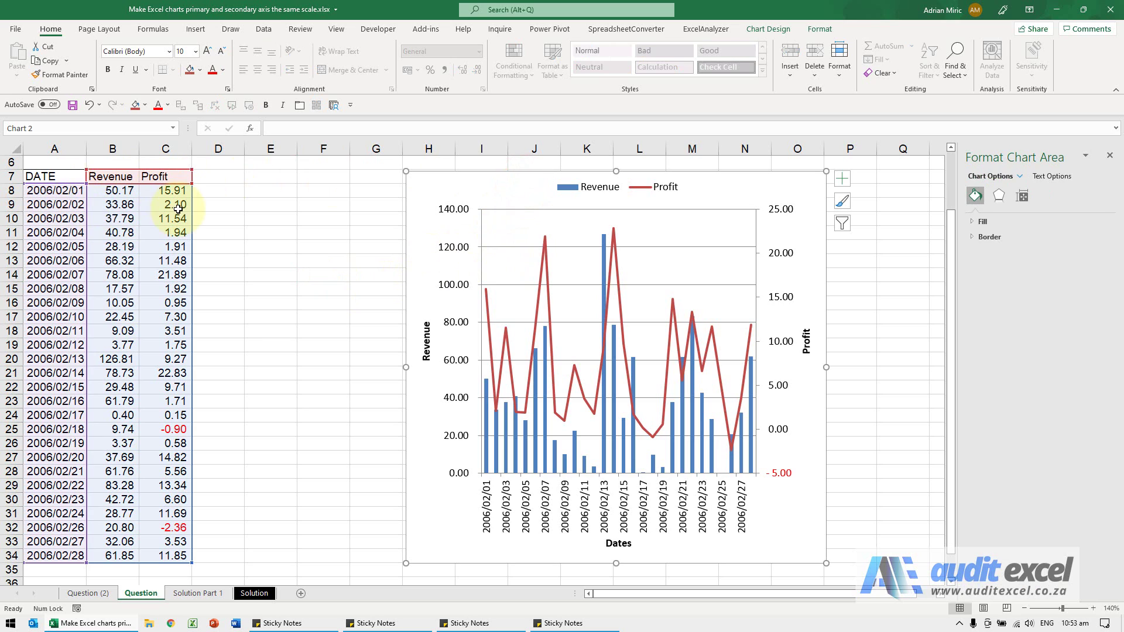
key(Escape)
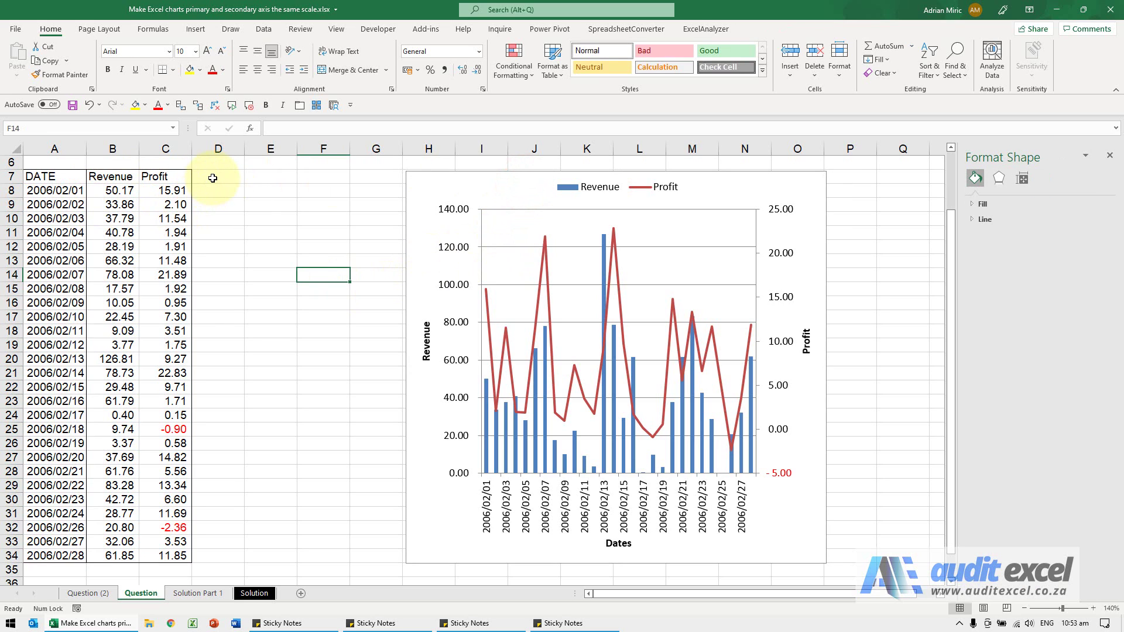
click(212, 178)
text(P)
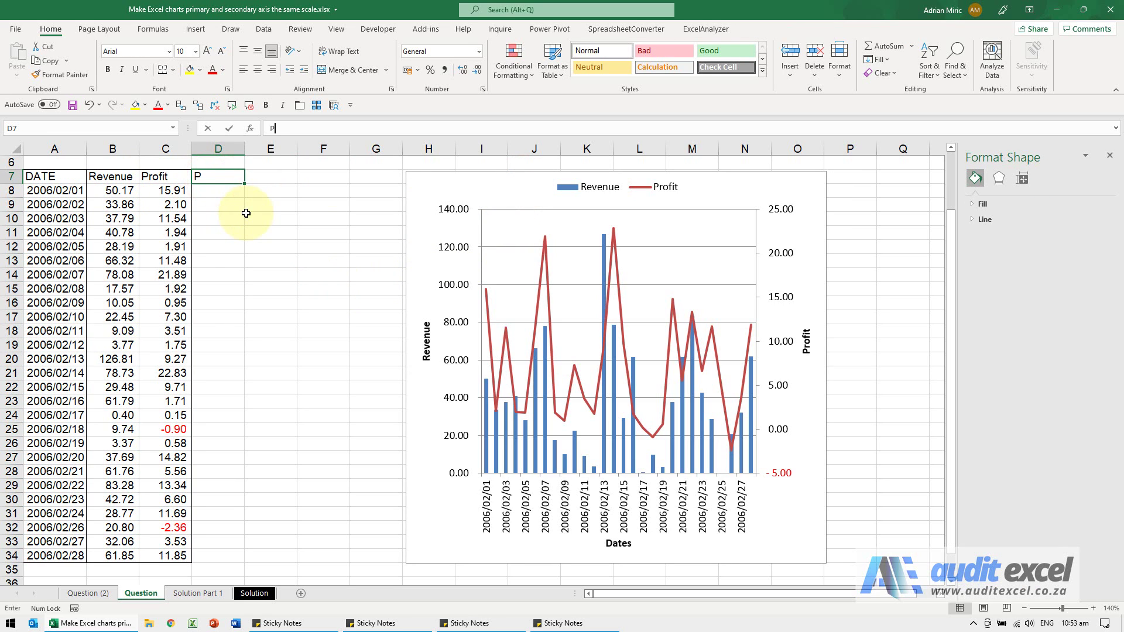
text(rimary)
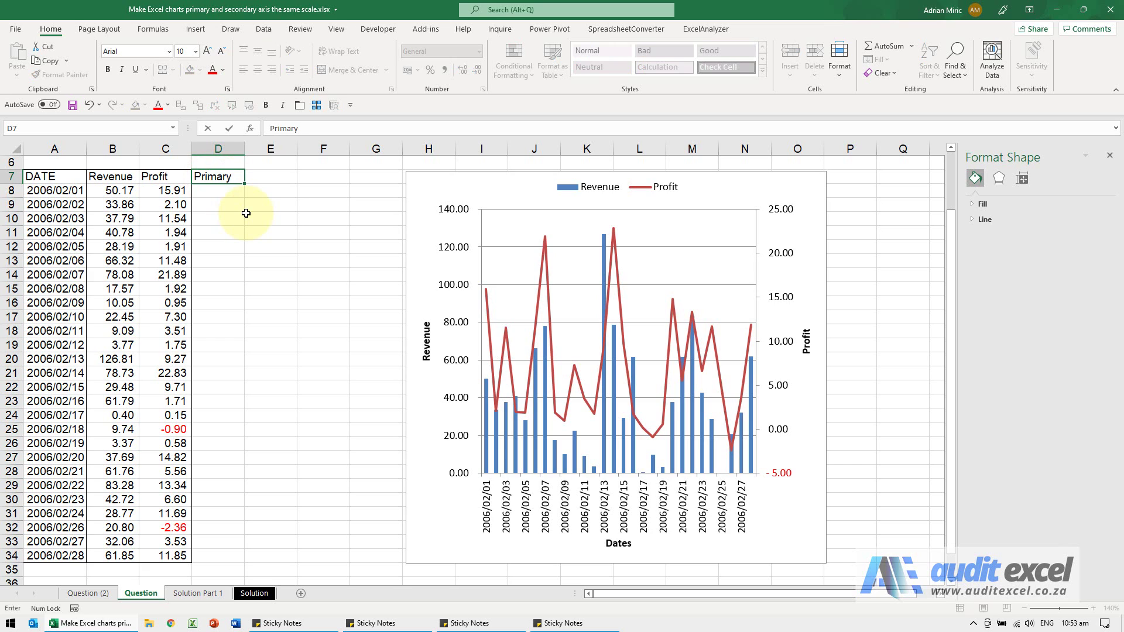
text( Scale)
key(Tab)
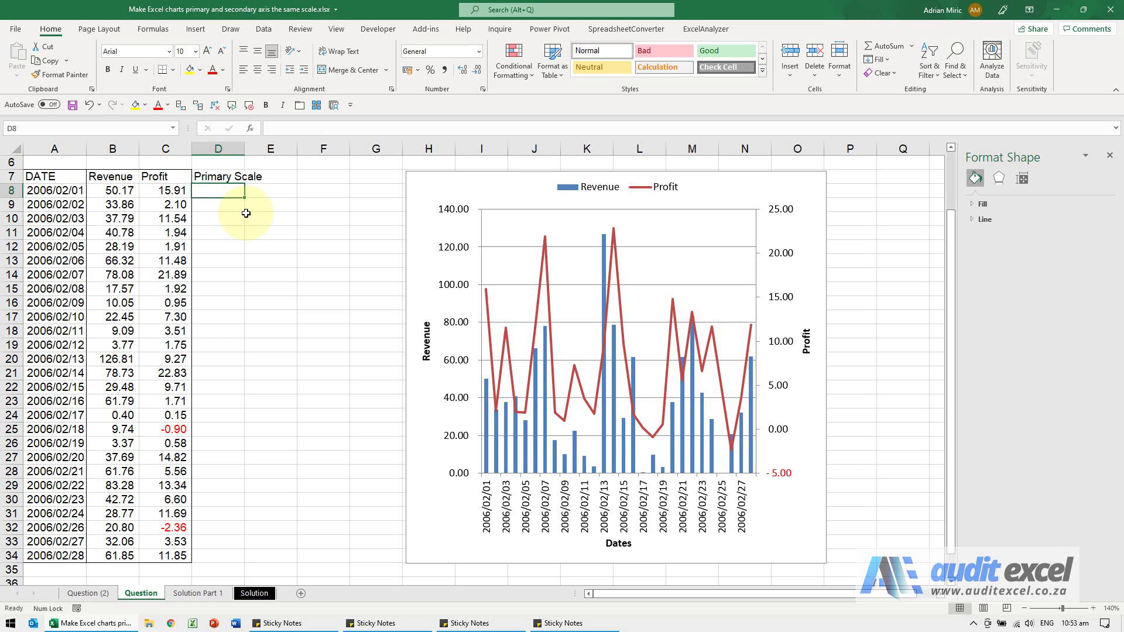
text(Secondar)
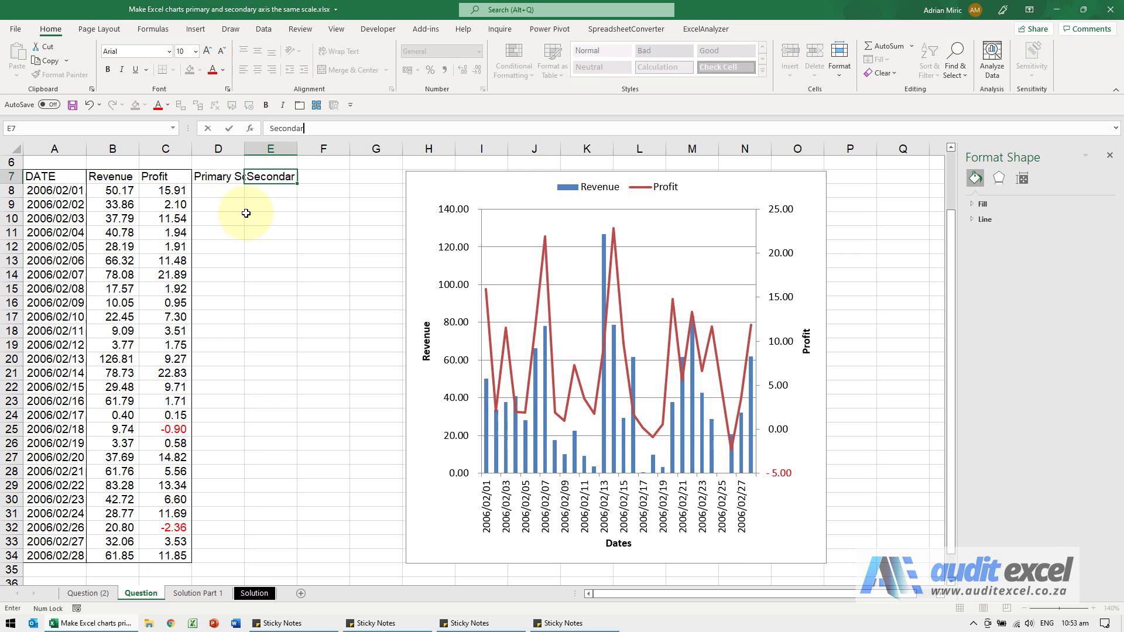
text(y Scale)
key(Return)
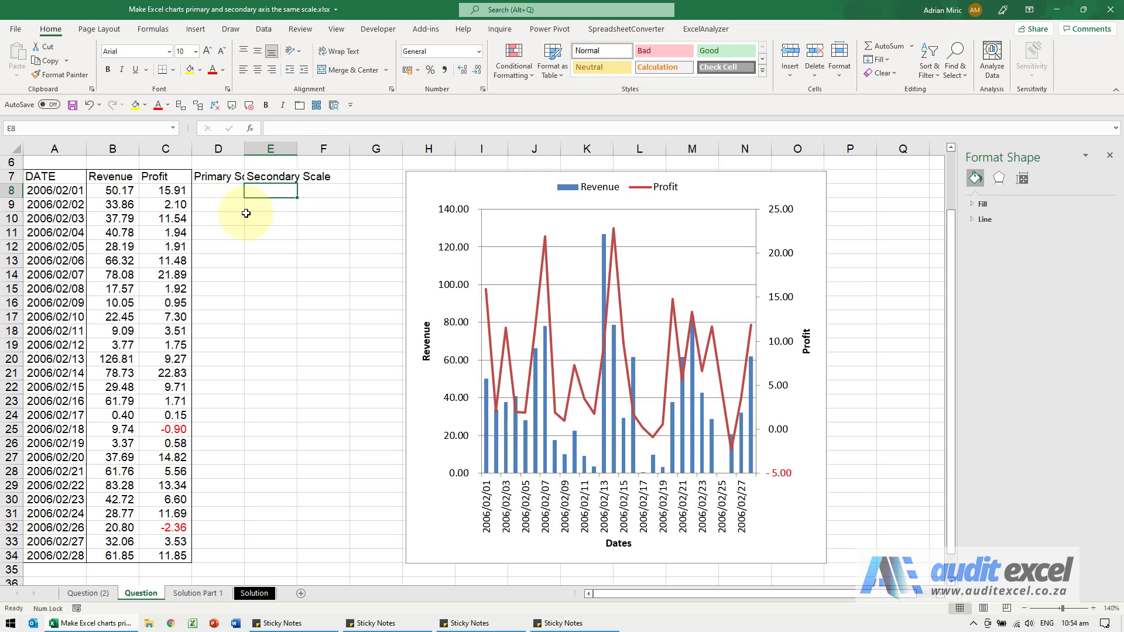
- Enter =MIN(B8:C34) in D8 to get the data minimum, -2.36
key(Left)
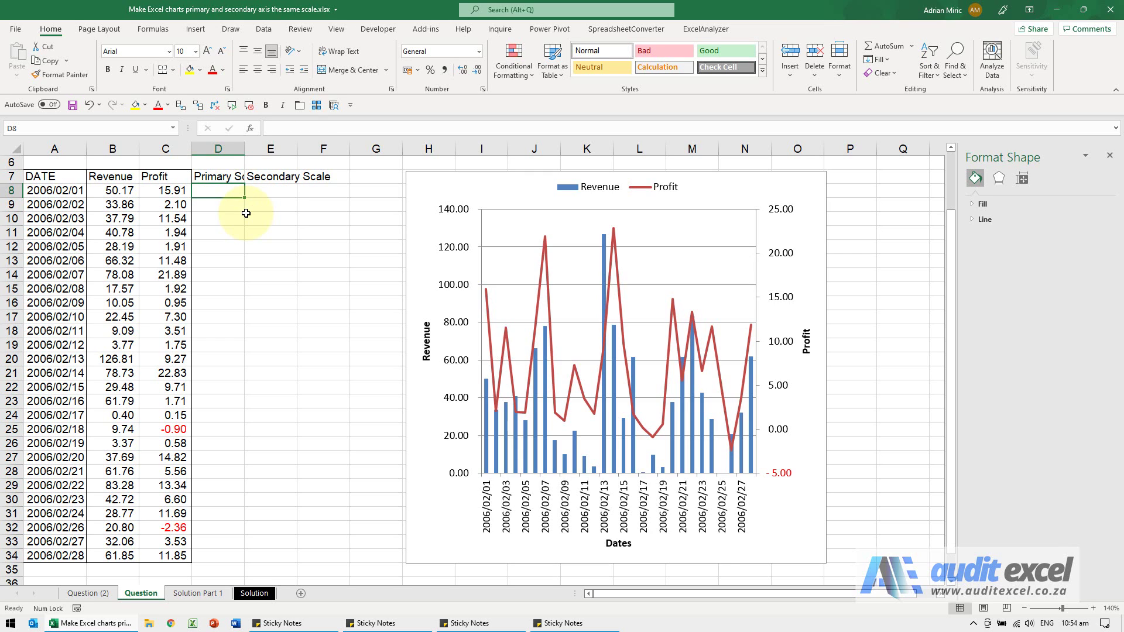
text(=min()
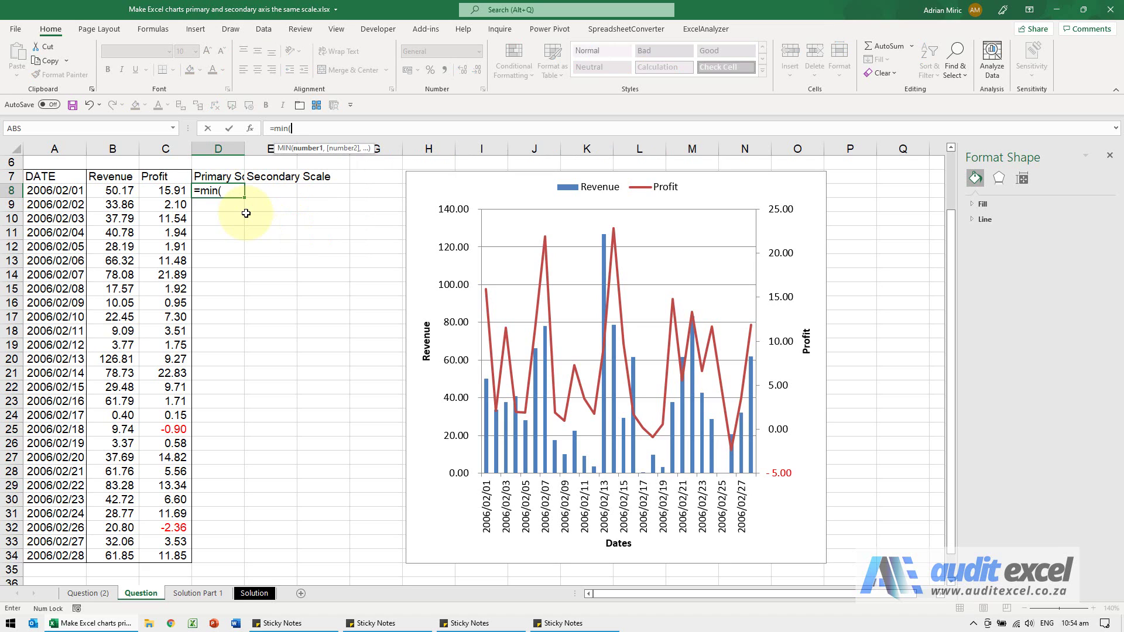
key(Left)
key(shift+Left)
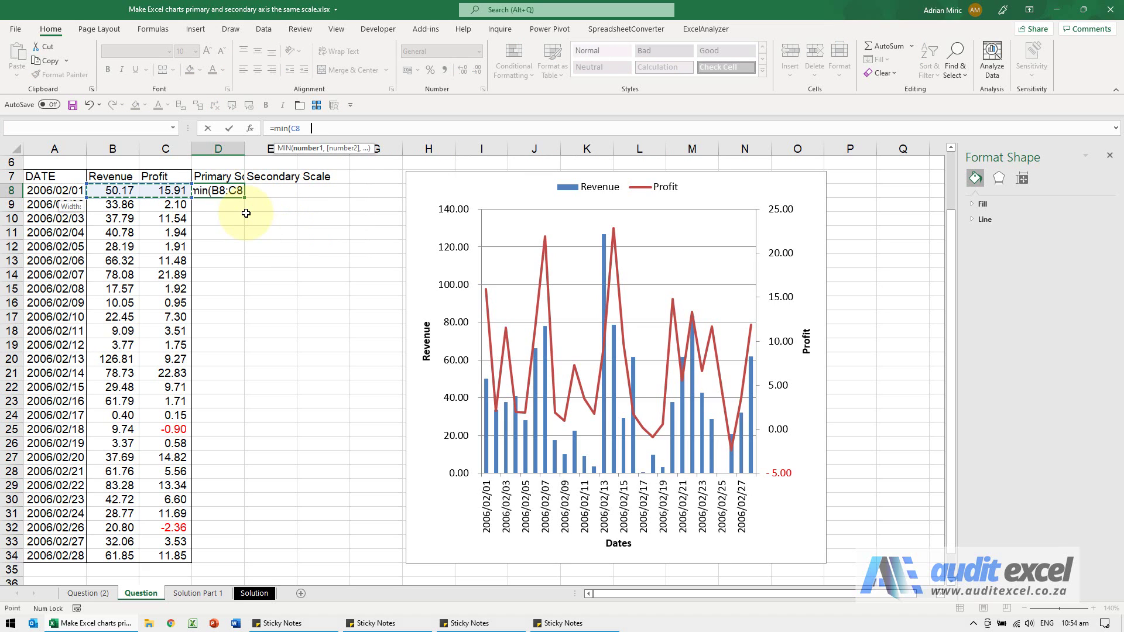
key(ctrl+shift+Down)
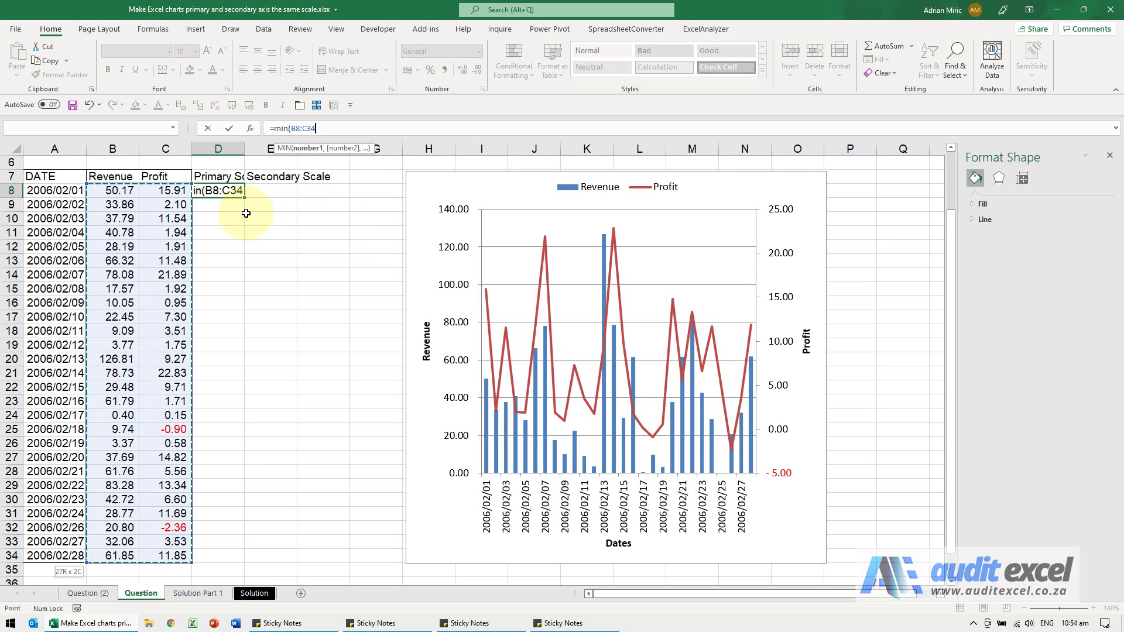
text())
key(ctrl+Return)
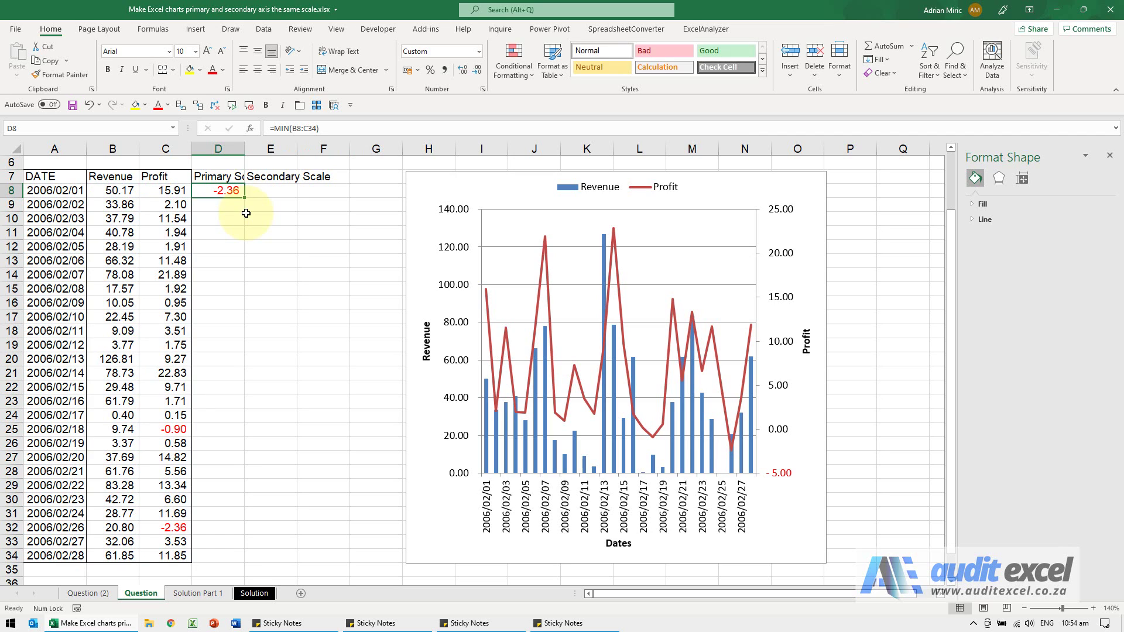
- Link E8 to D8 with =D8 so it also shows -2.36
key(Right)
text(=)
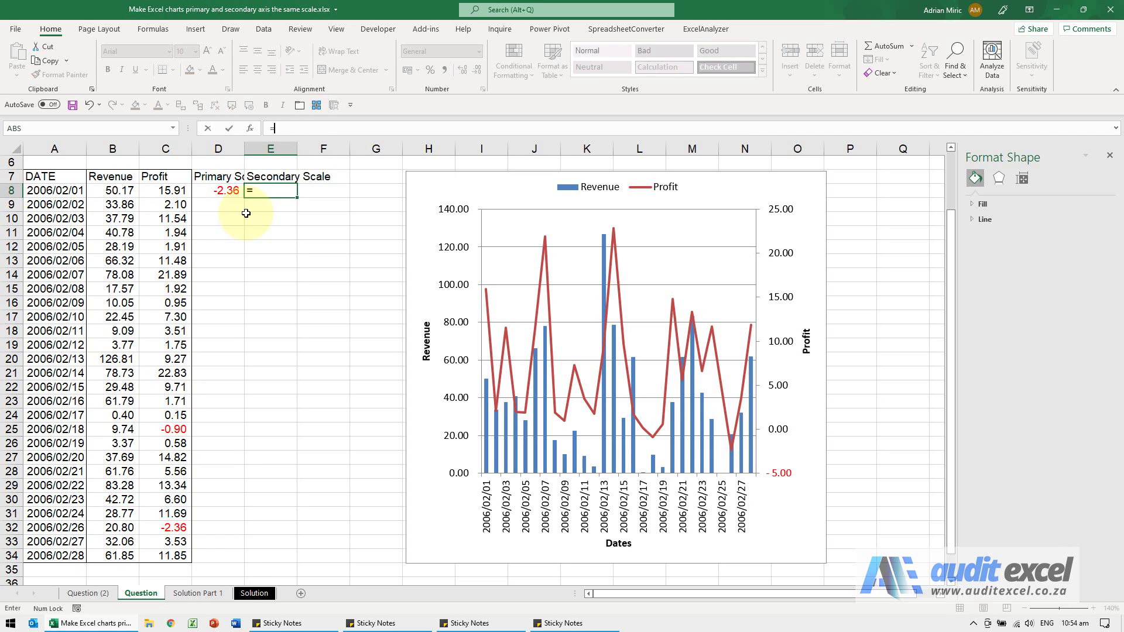
key(Left)
key(ctrl+Return)
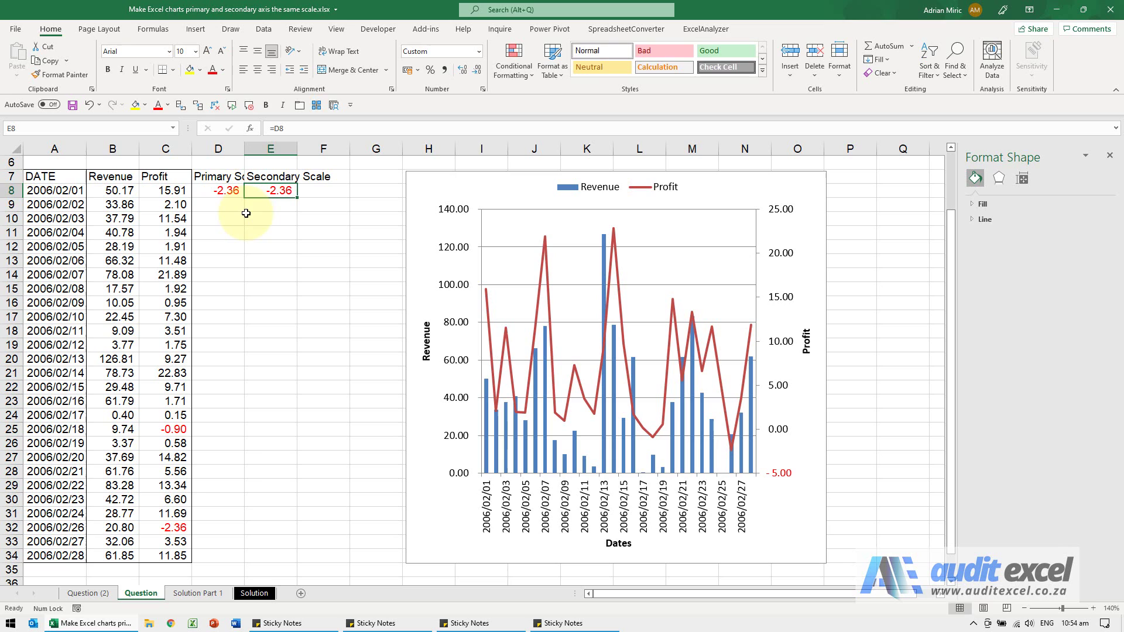
- Enter =MAX(B8:C34) in D34 to get the data maximum, 126.81
click(212, 552)
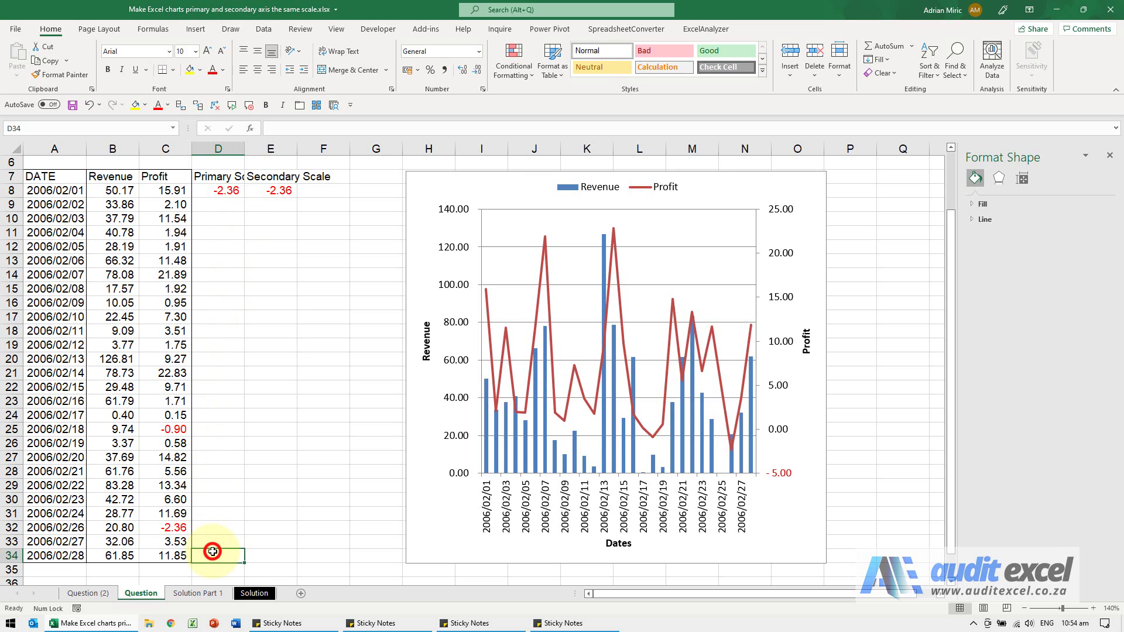
text(=max()
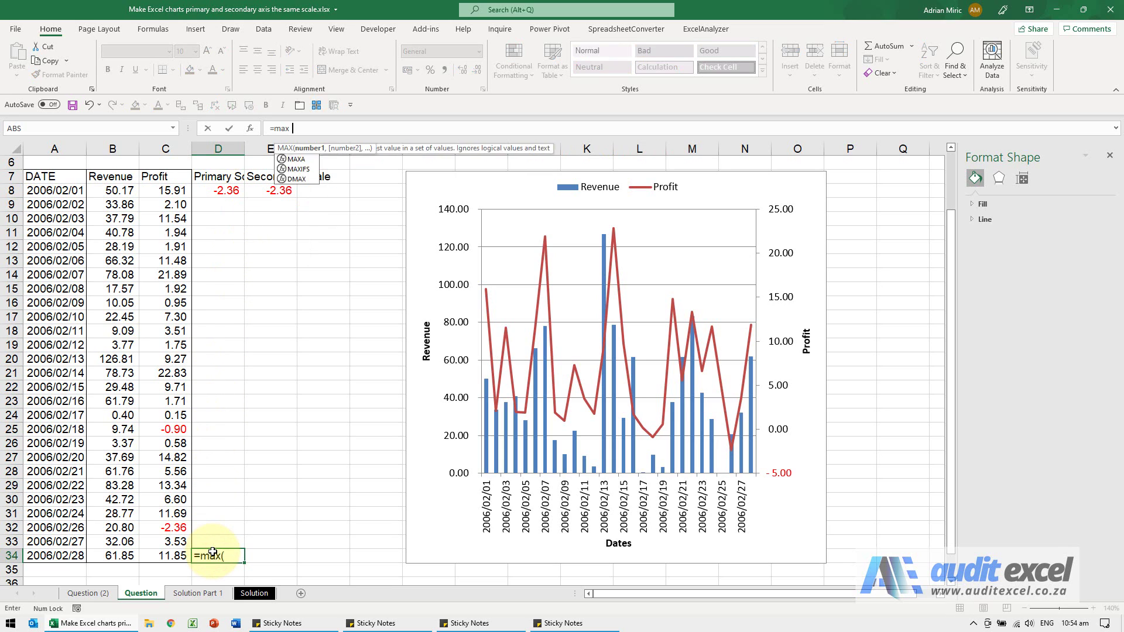
click(115, 190)
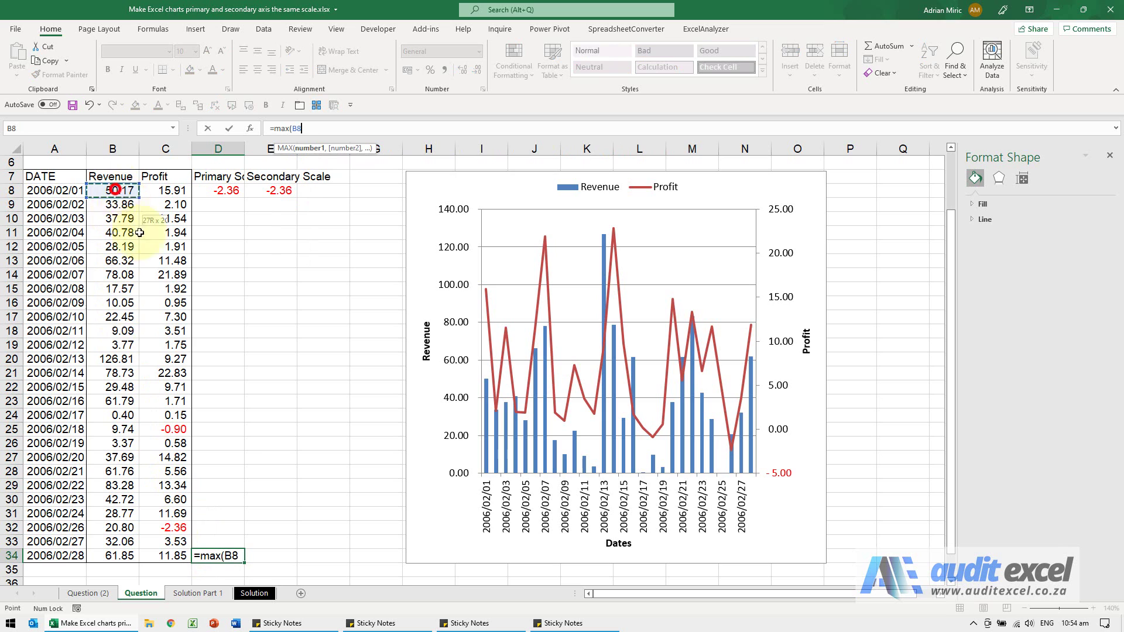
drag(140, 232, 173, 549)
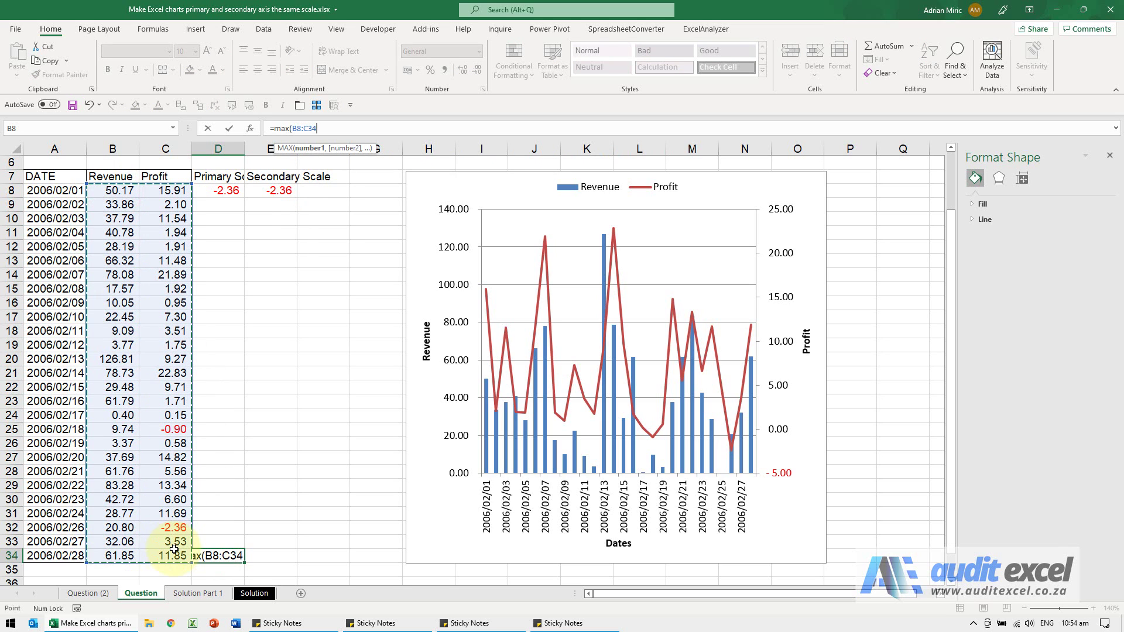
key(ctrl+Return)
- Fill E34 with the maximum, then replace it with the link =D34
key(ctrl+c)
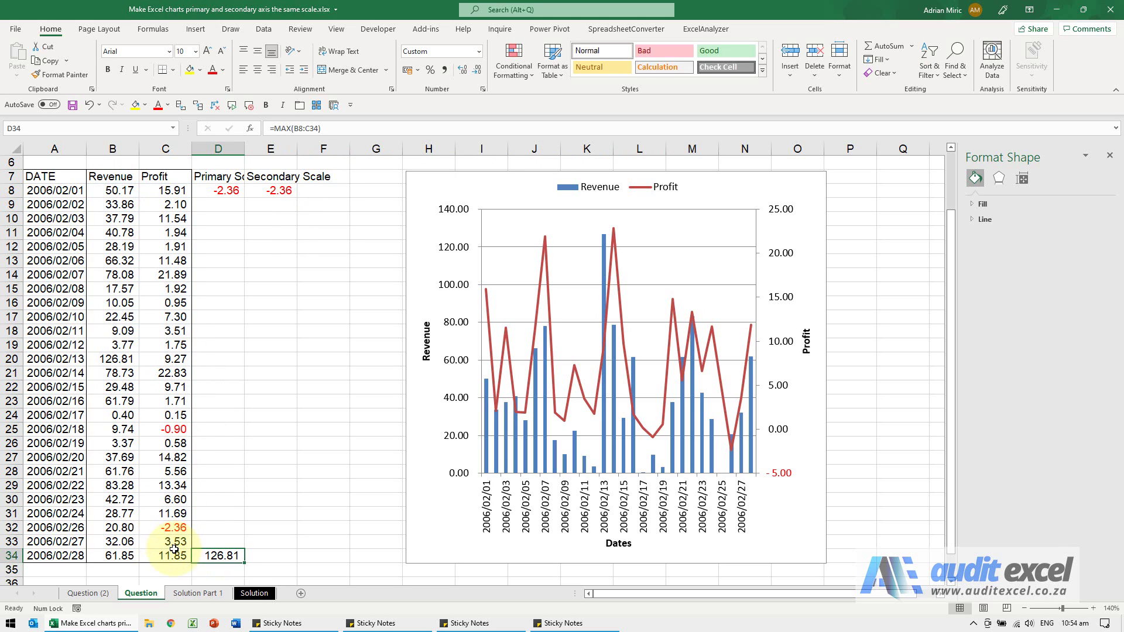
key(Right)
key(ctrl+v)
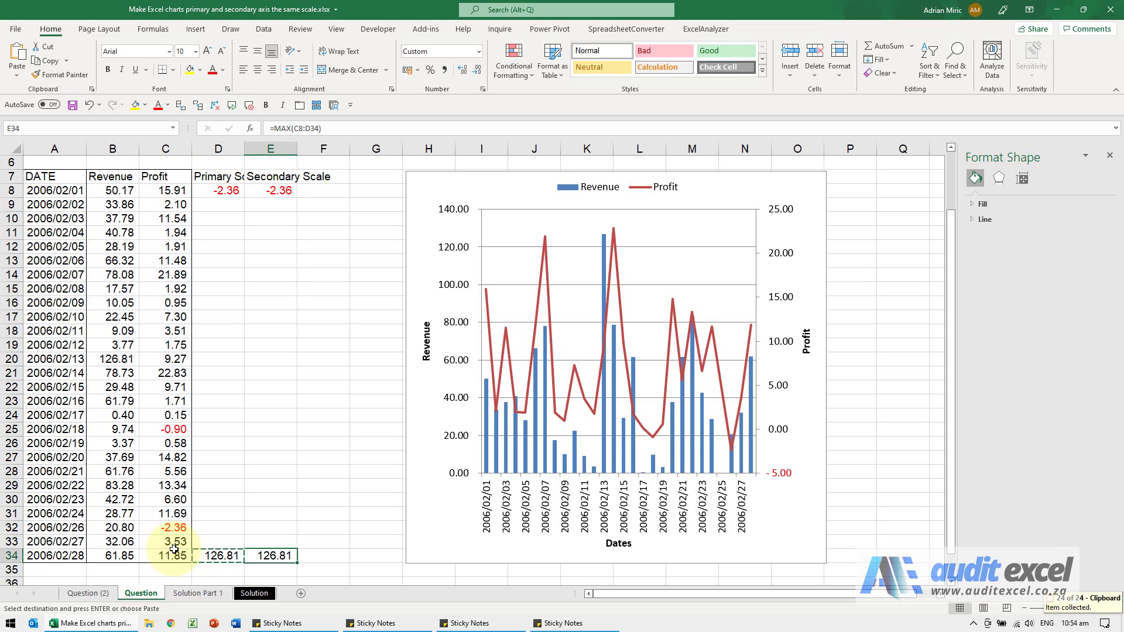
text(=)
key(Left)
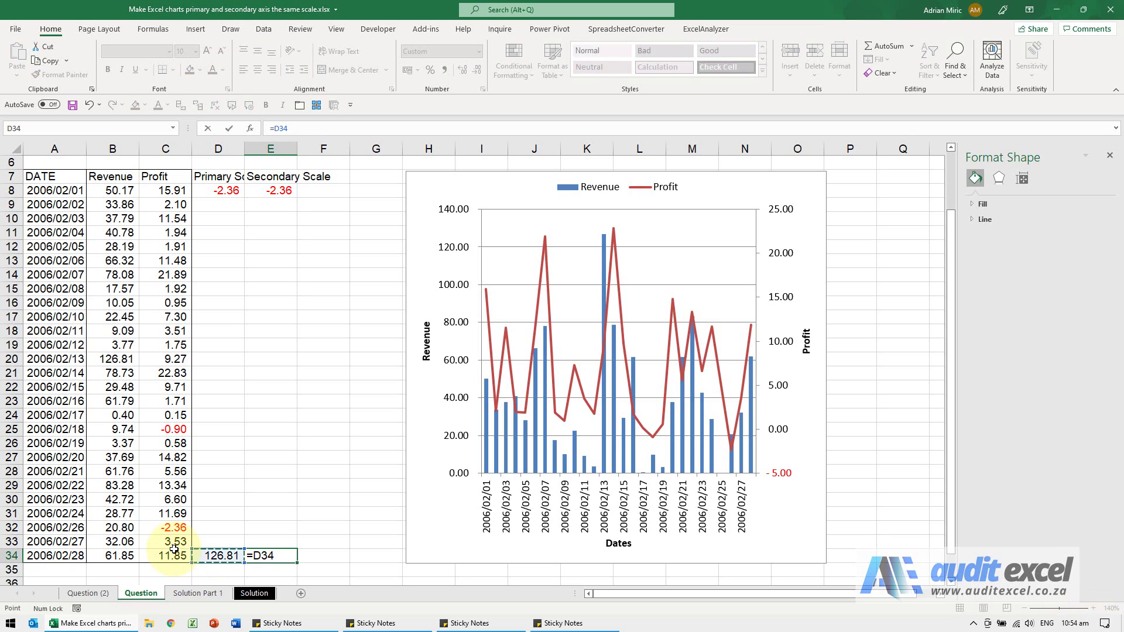
key(ctrl+Return)
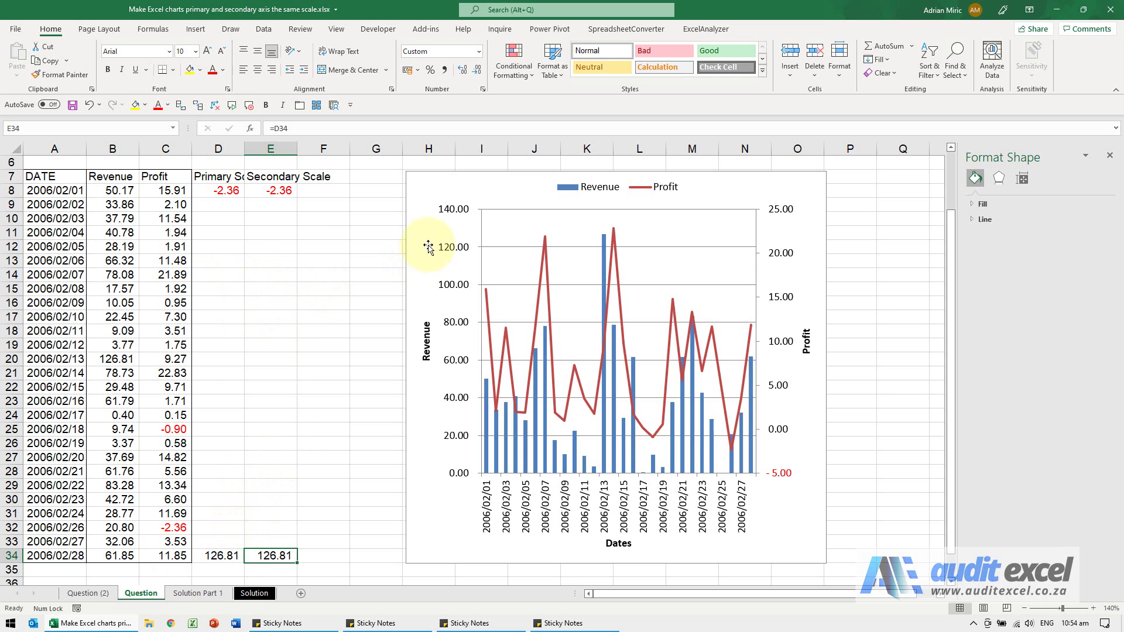
- Extend the chart's source range from column C to column E to include both scale columns
click(448, 185)
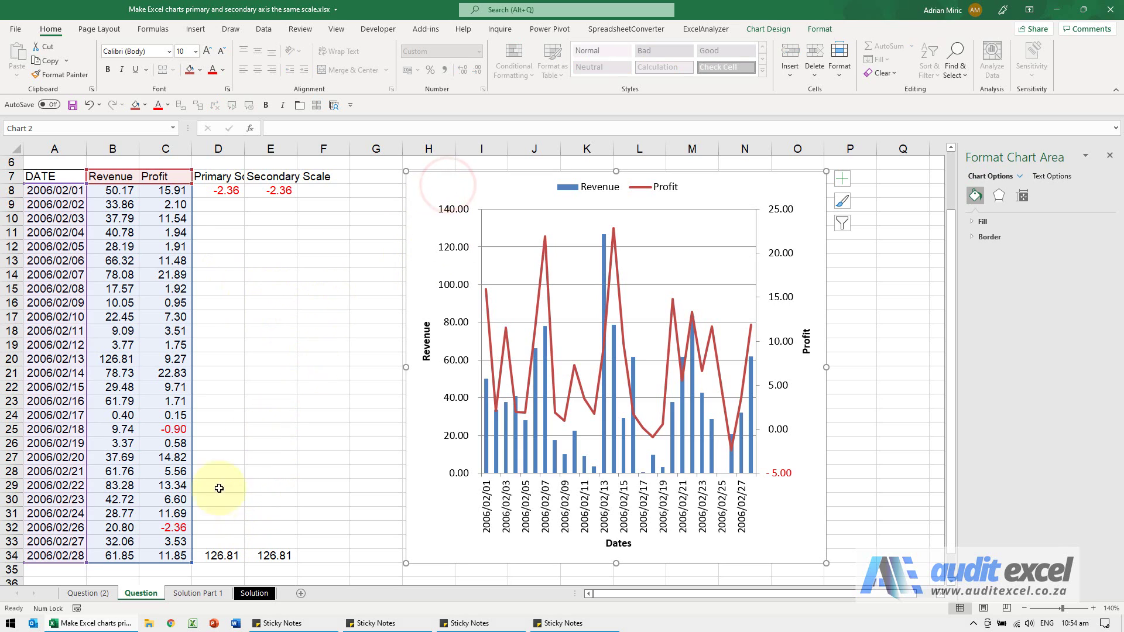
drag(192, 561, 284, 558)
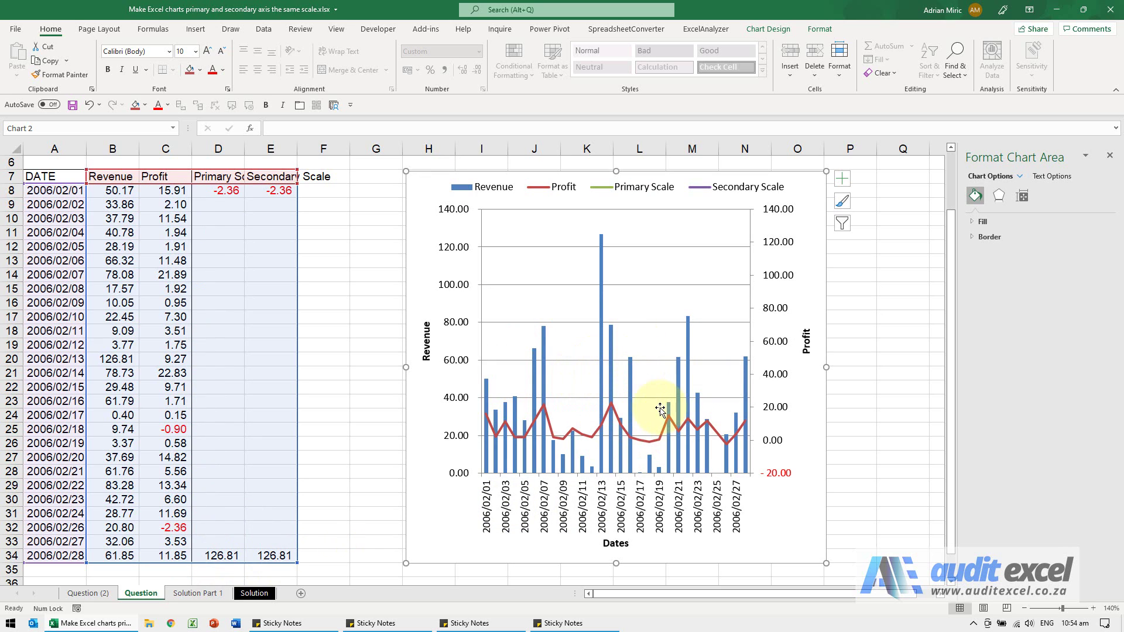
mouse_move(675, 377)
- Move the Primary Scale series off the secondary axis so both axes span -20 to 140
right_click(602, 298)
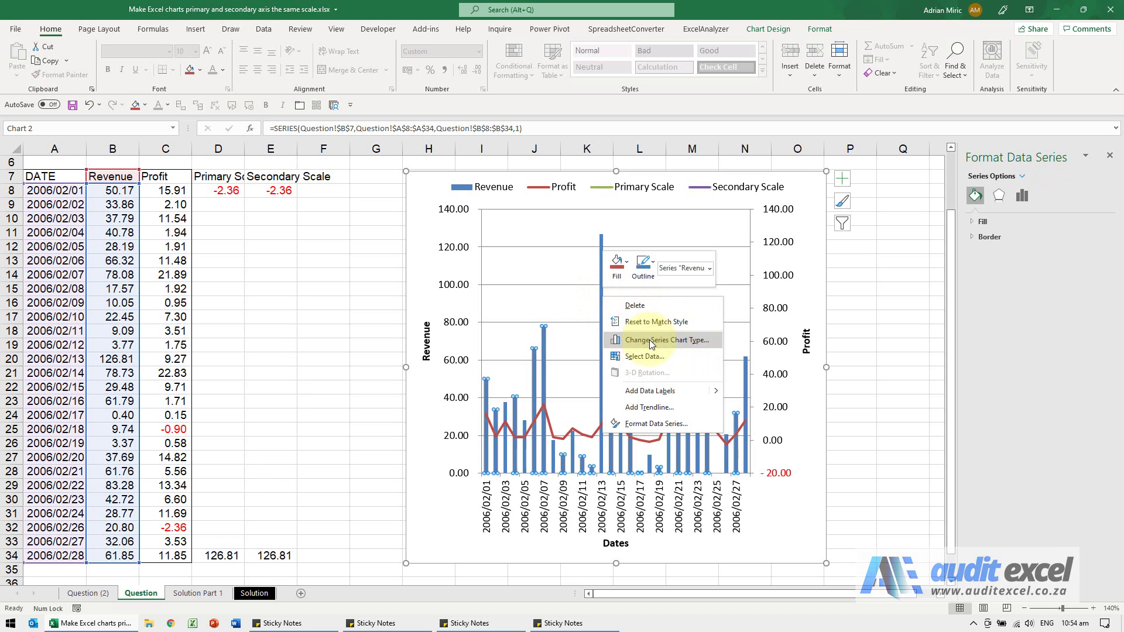
click(649, 339)
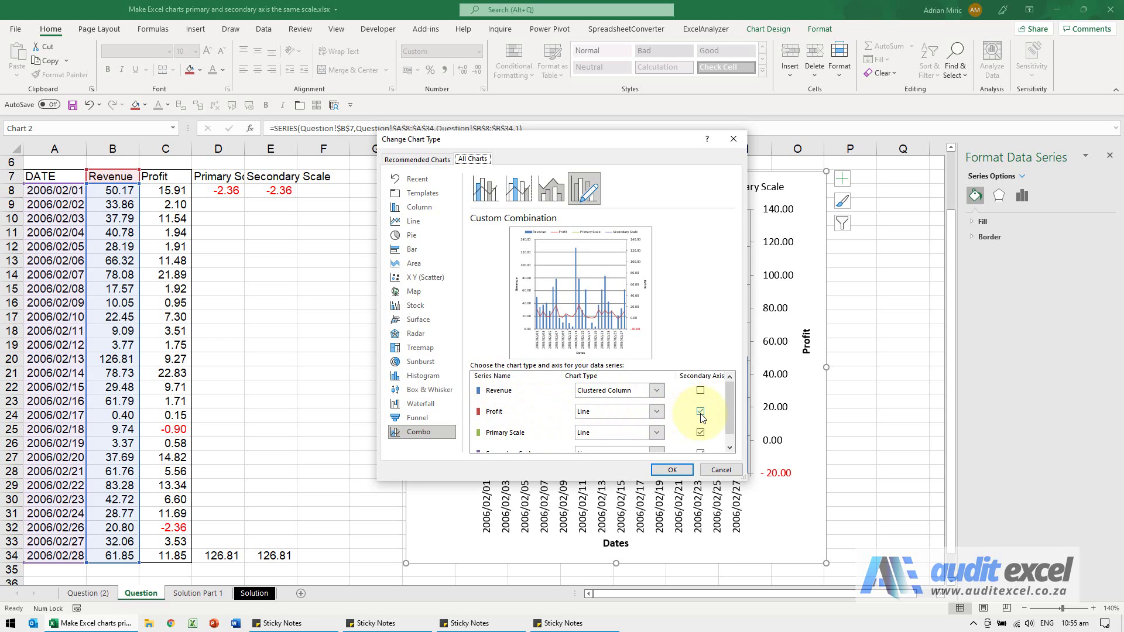
click(730, 447)
click(730, 448)
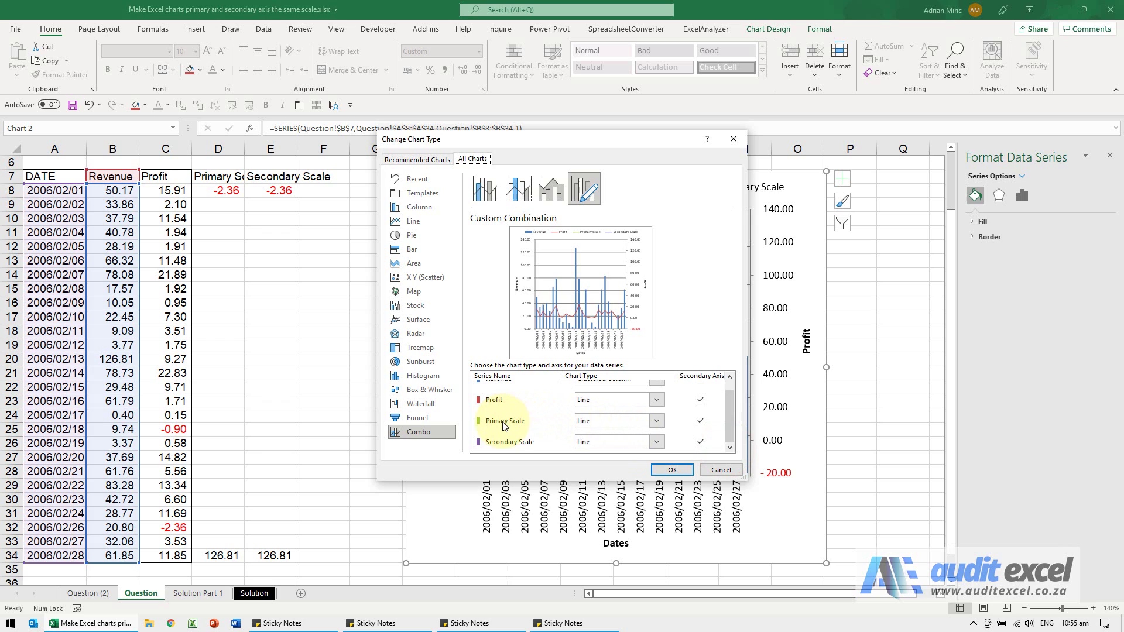
click(700, 421)
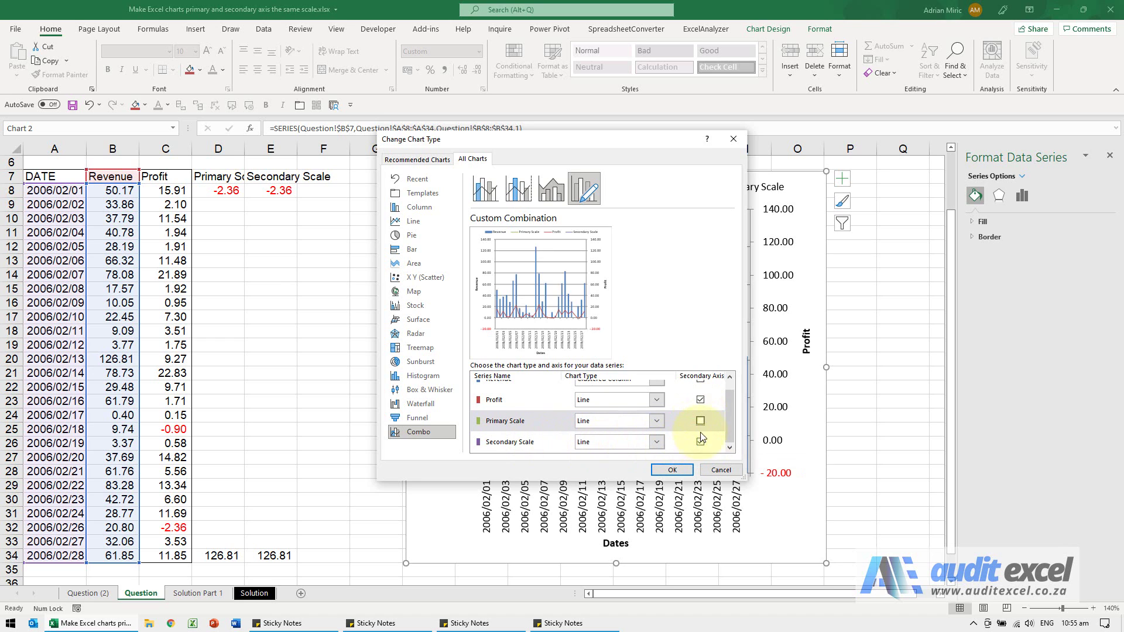
click(678, 472)
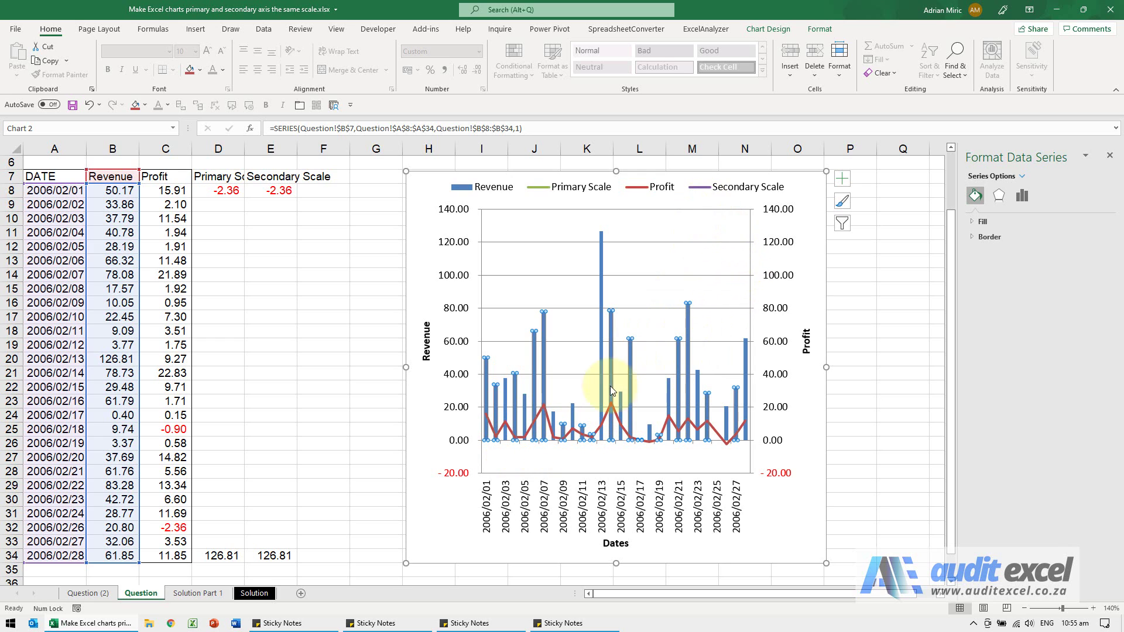
- Select the Primary Scale series from the Format tab's Chart Elements list
mouse_move(483, 441)
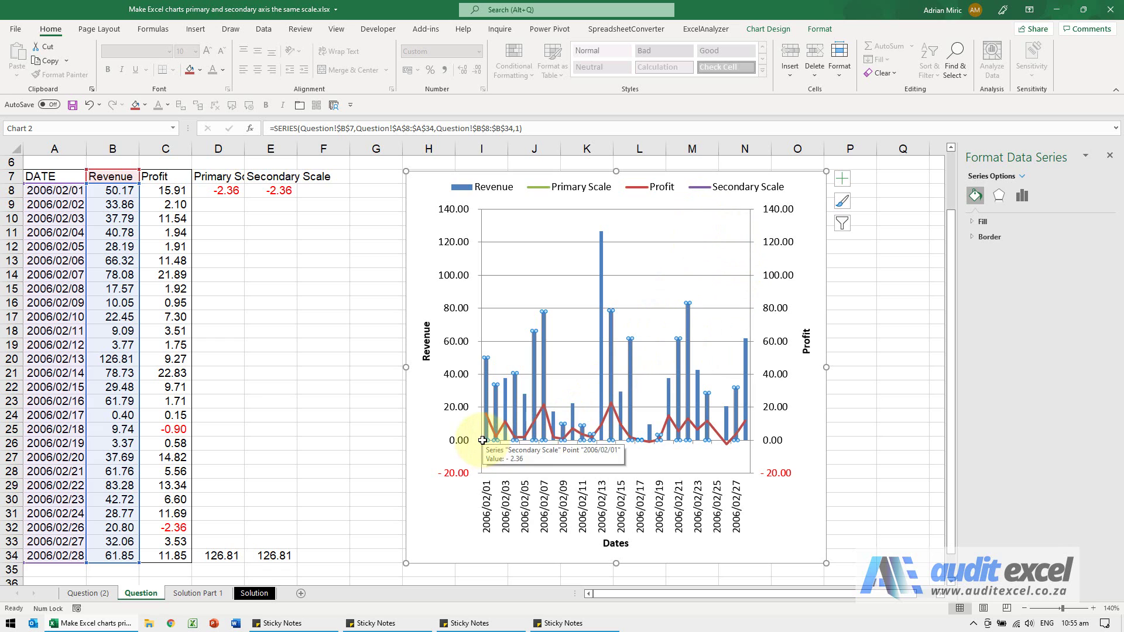
click(685, 200)
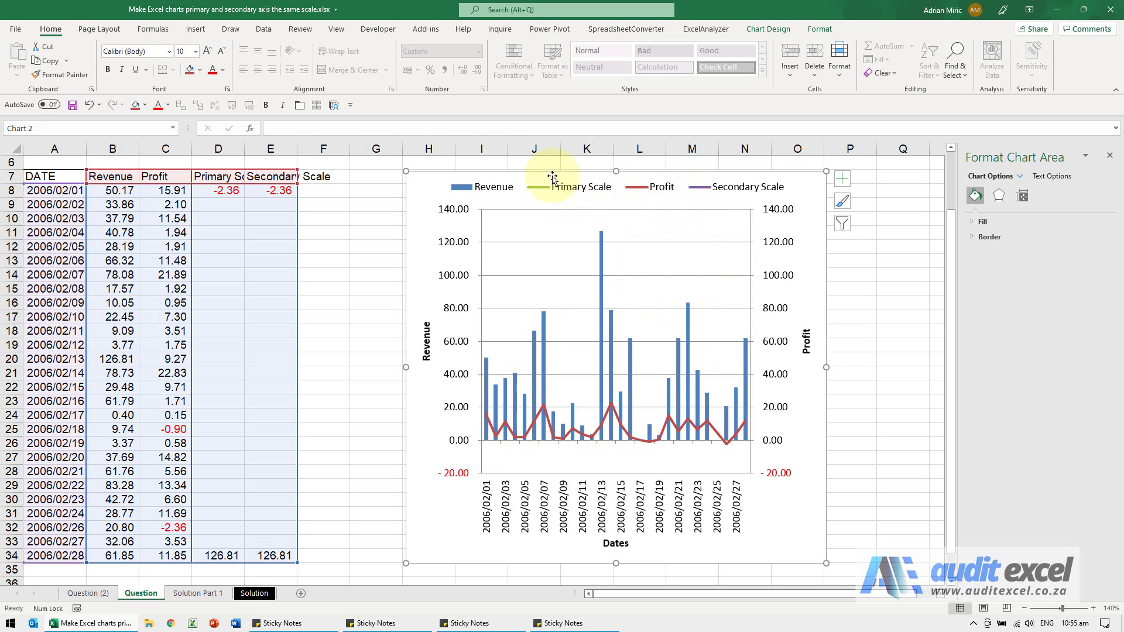
click(787, 29)
click(818, 29)
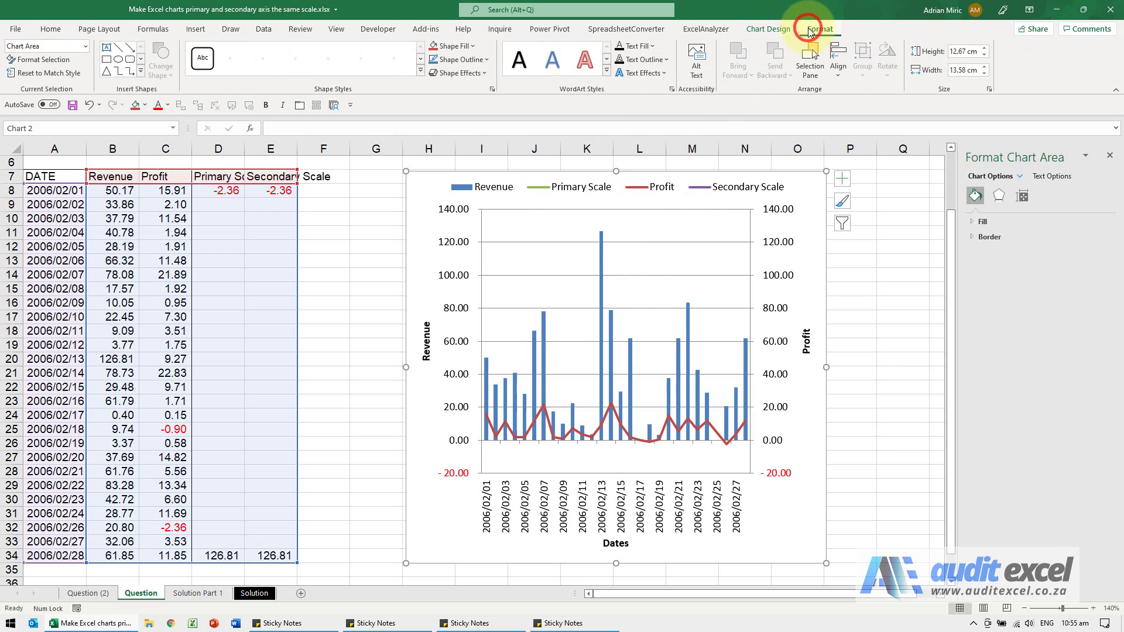
click(86, 45)
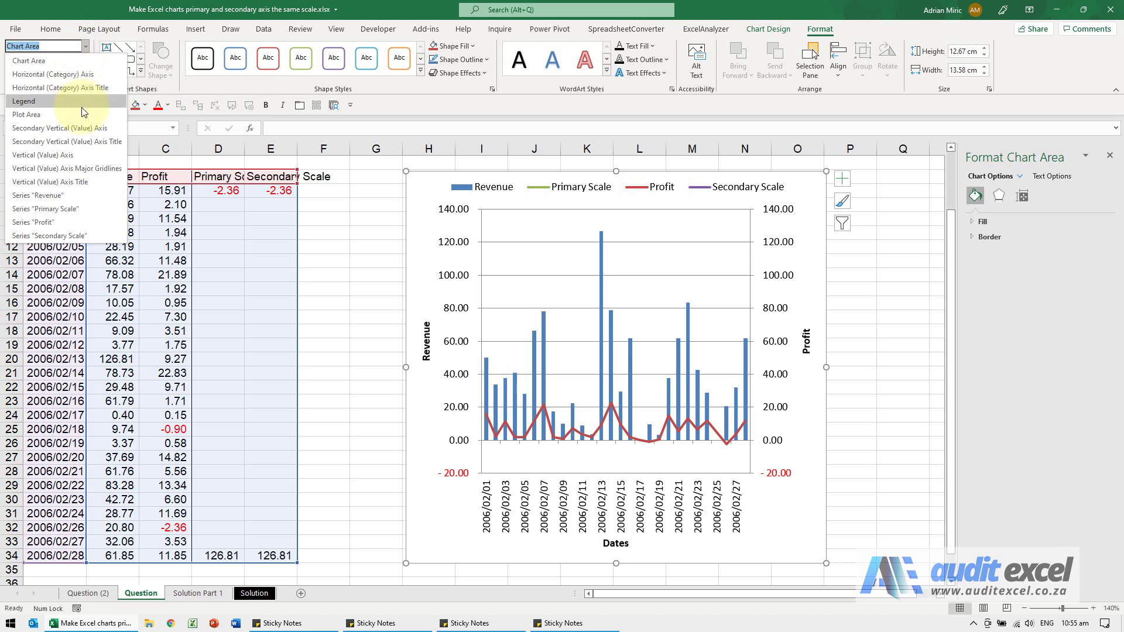
click(73, 210)
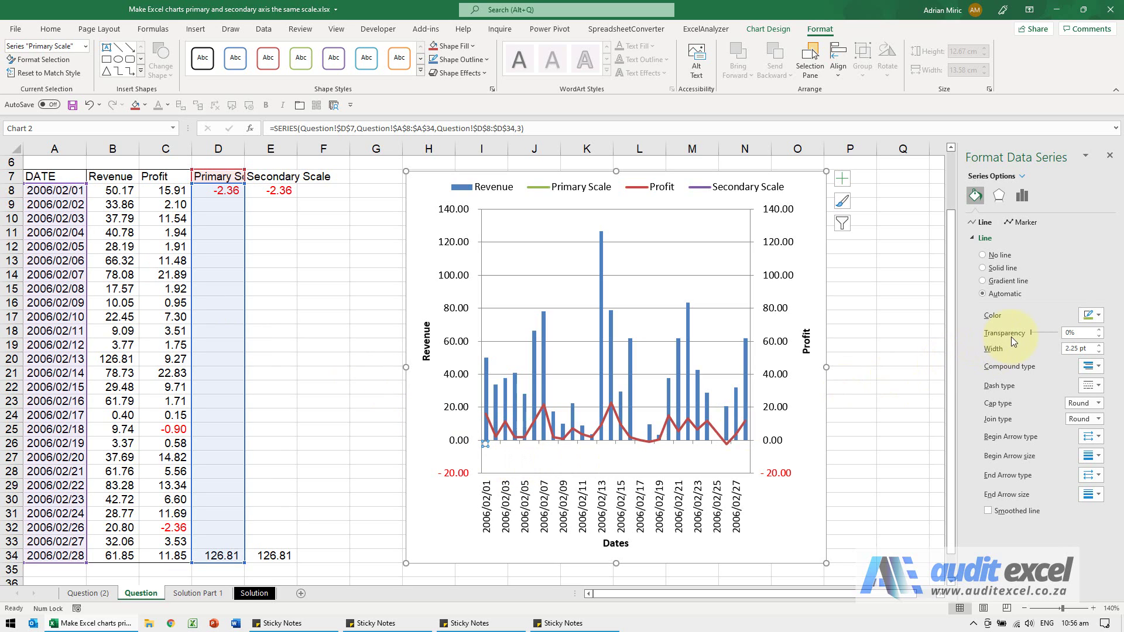
- Give the Primary Scale series No line, no marker border and no markers
click(984, 256)
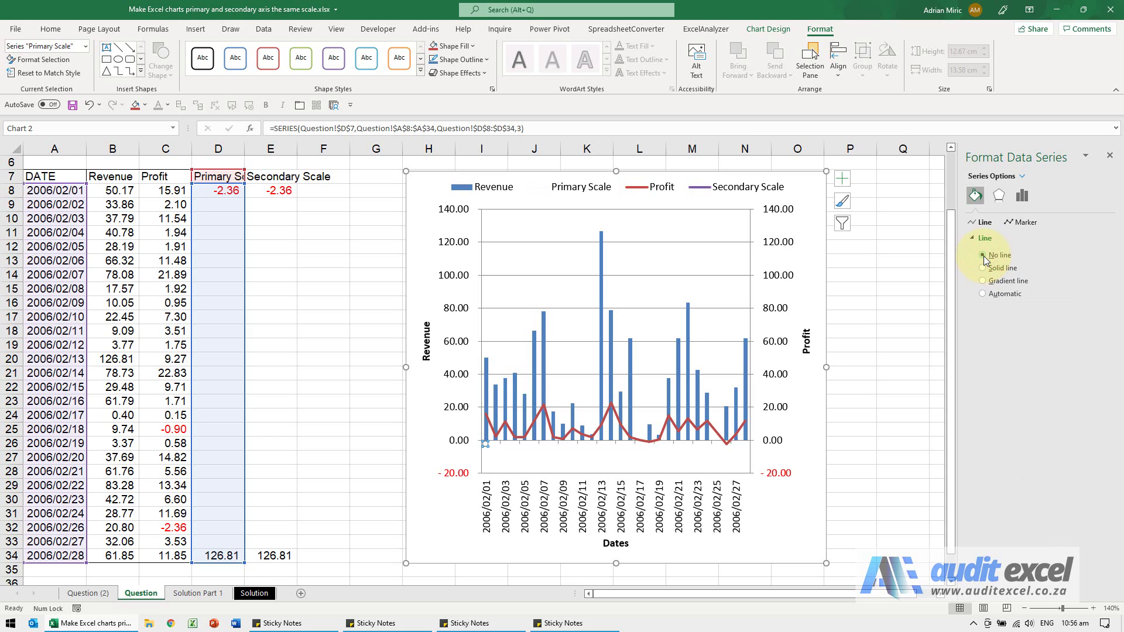
click(1019, 222)
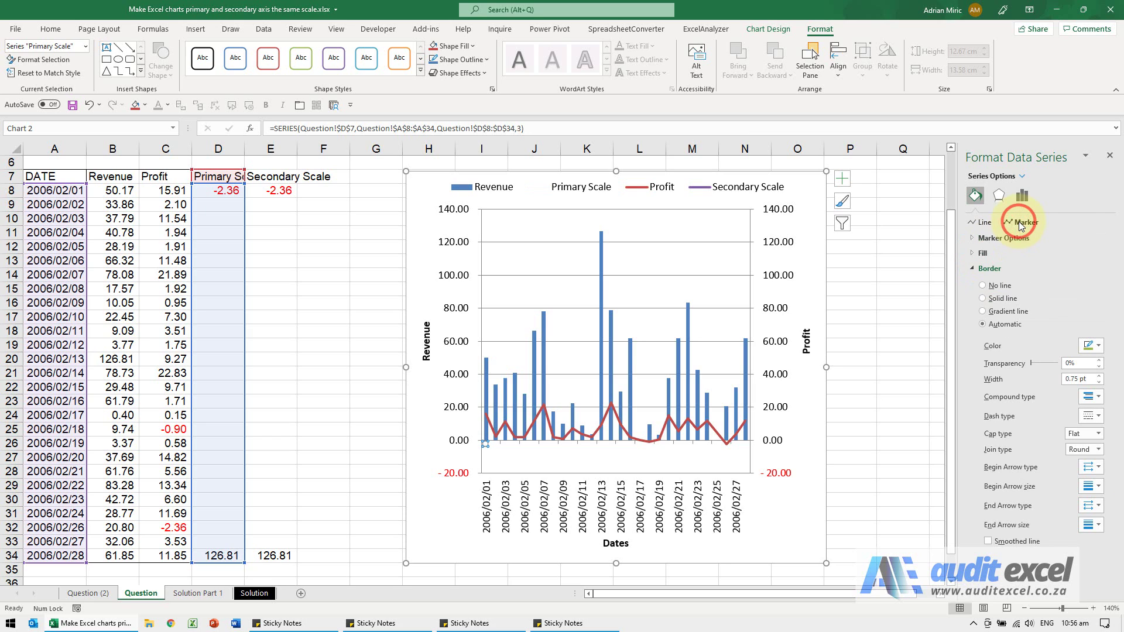
click(983, 286)
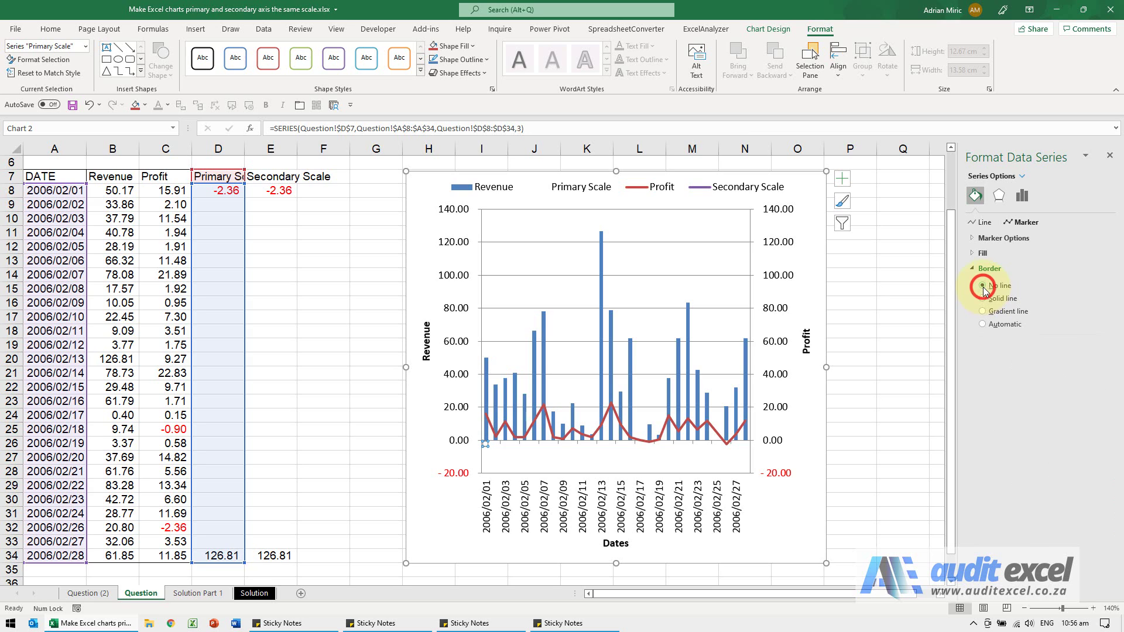
click(975, 239)
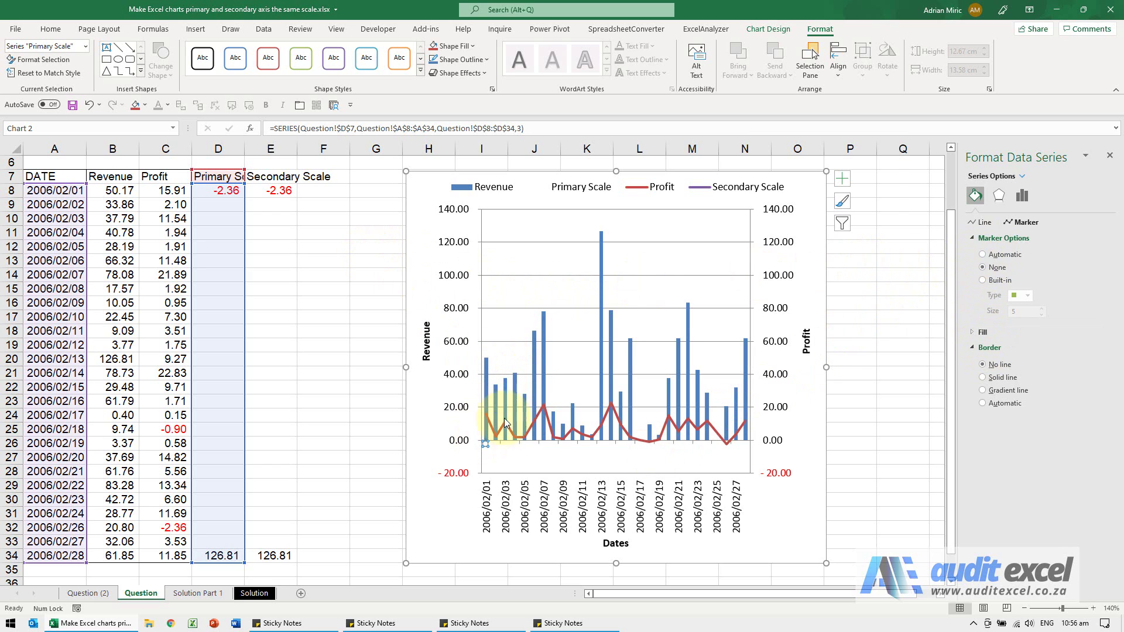
- Select the Secondary Scale series and set its marker border to No line
click(86, 47)
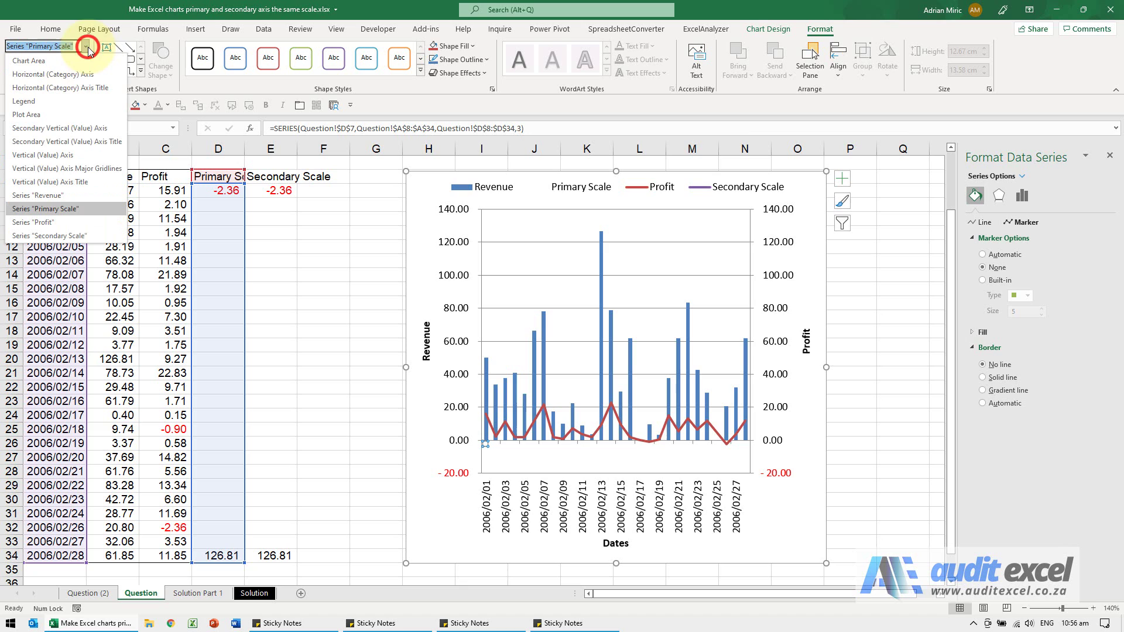
click(51, 236)
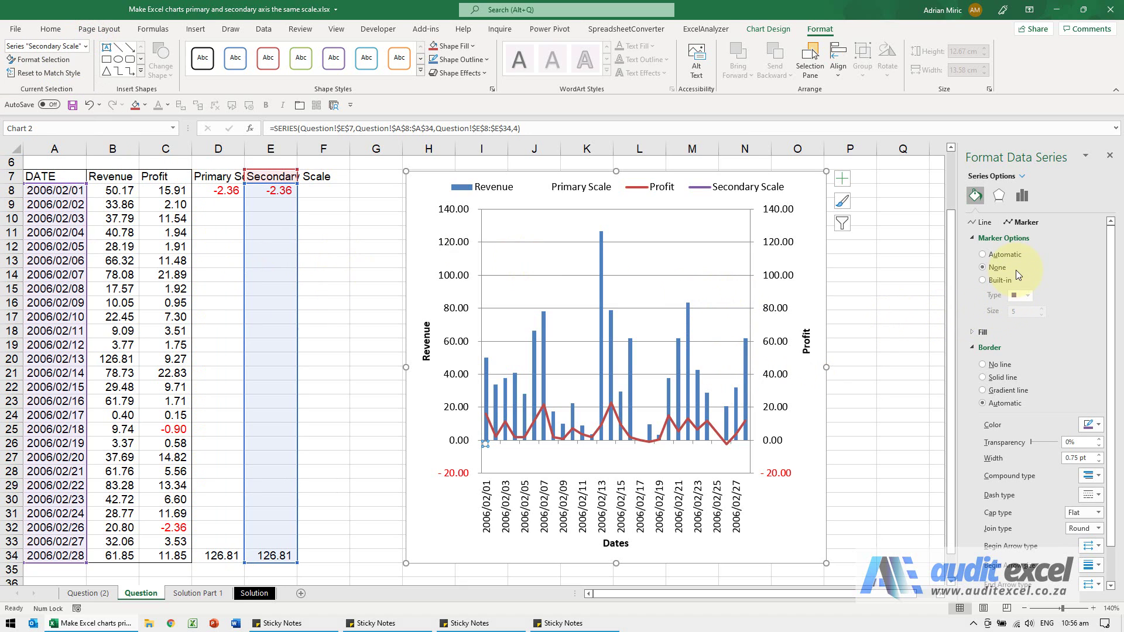
click(983, 365)
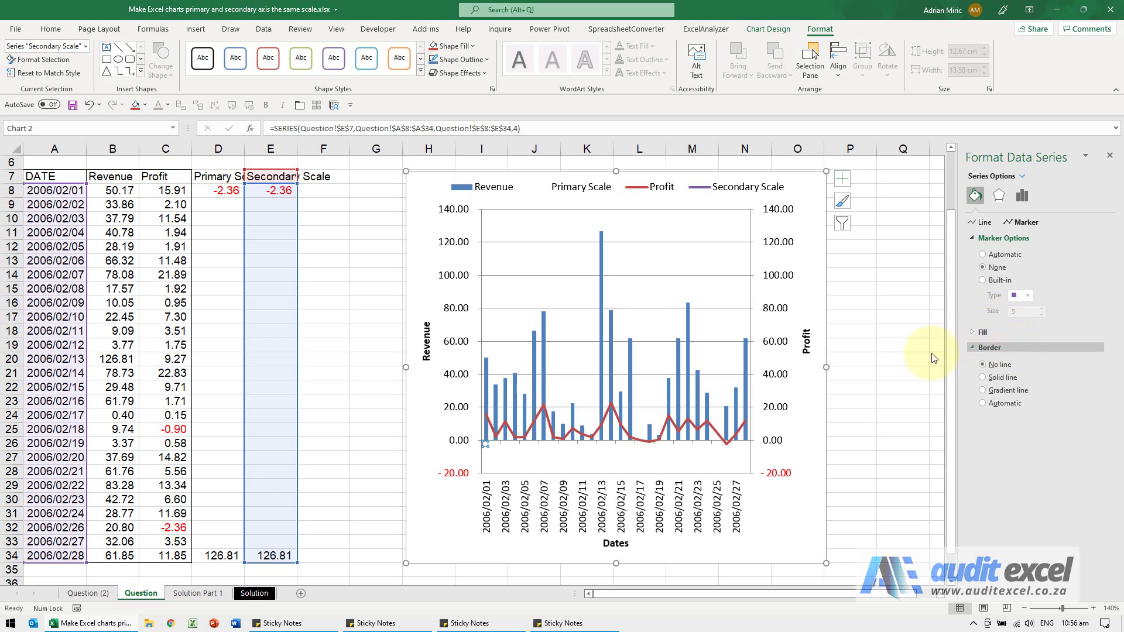
click(351, 253)
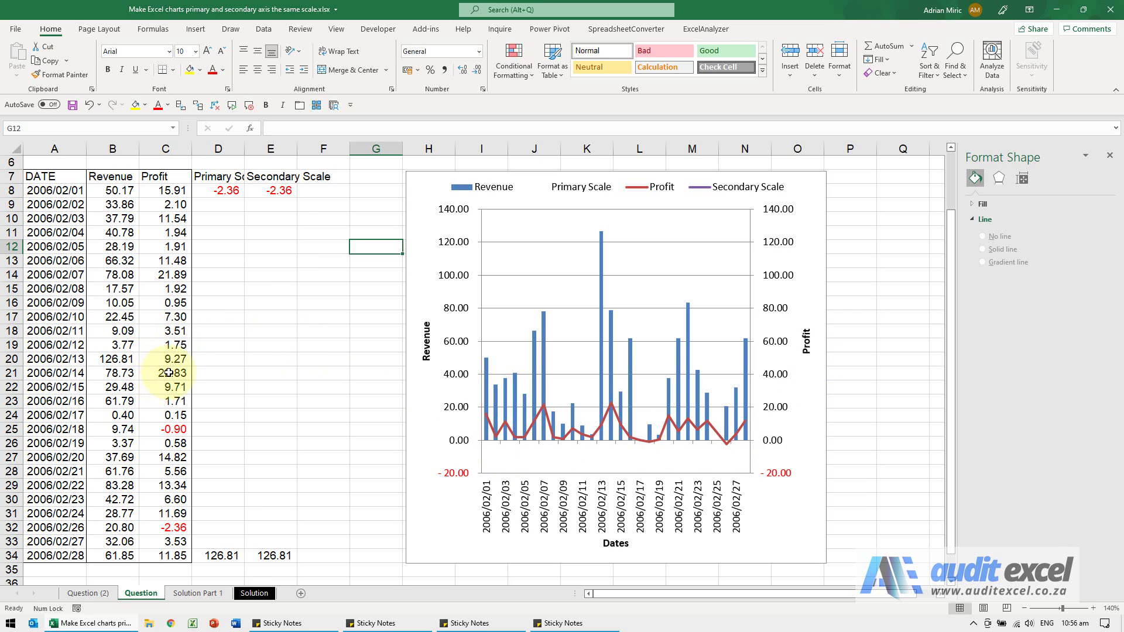
- Enter -30 as the 2006/02/21 profit in C28, extending both axes to -40
click(178, 476)
text(-30)
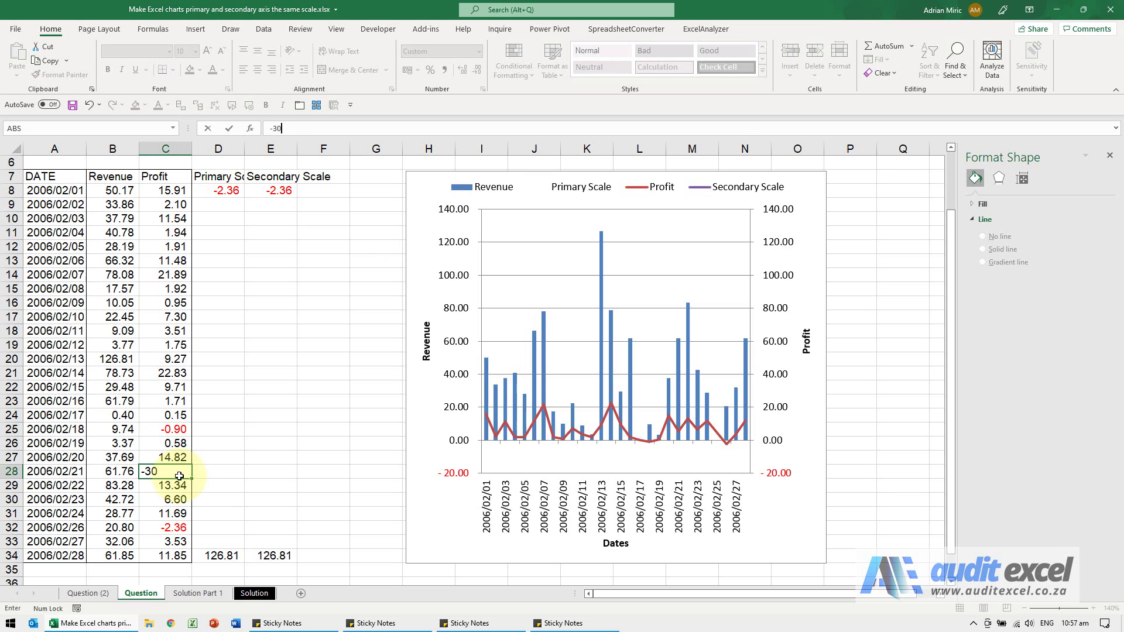
key(Return)
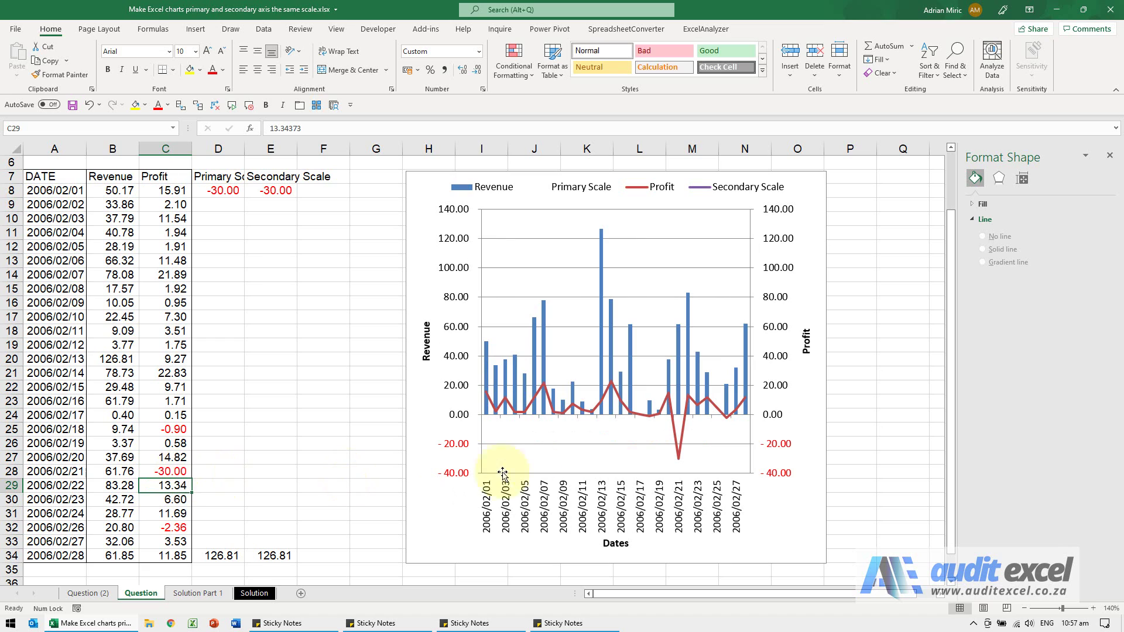